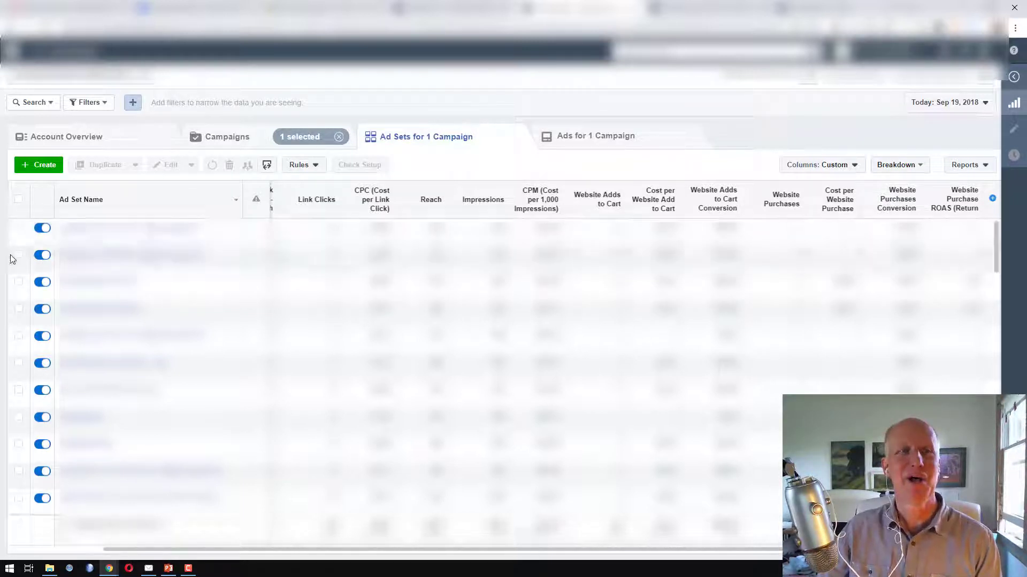
Export only the second ad set with Export Selected and save the CSV file
click(19, 255)
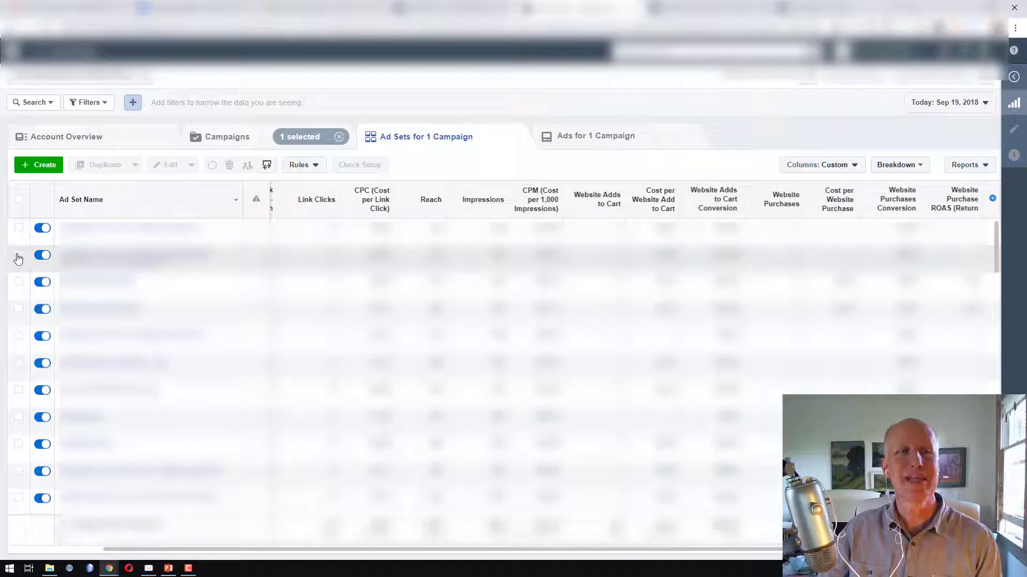
click(267, 167)
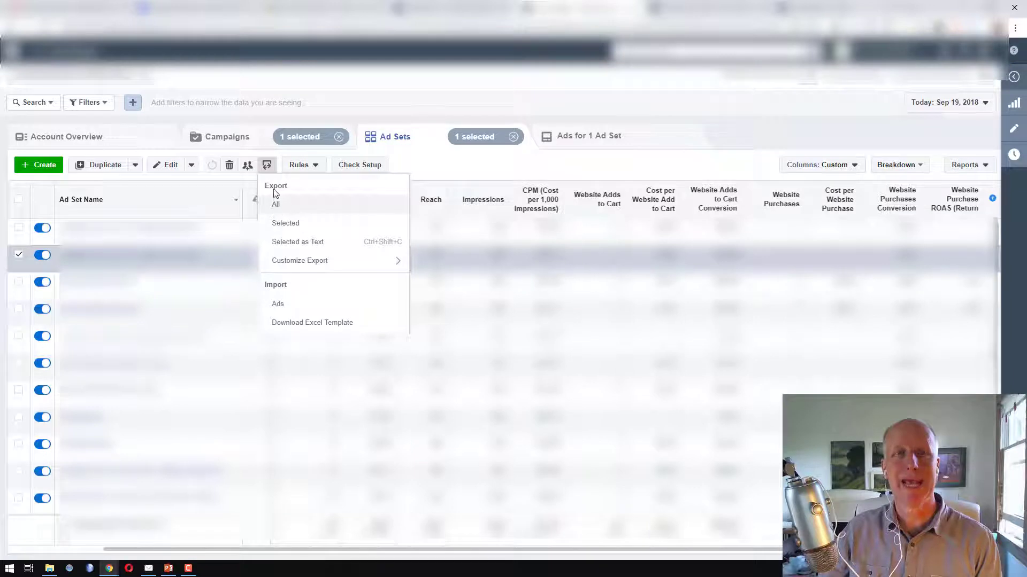
click(283, 224)
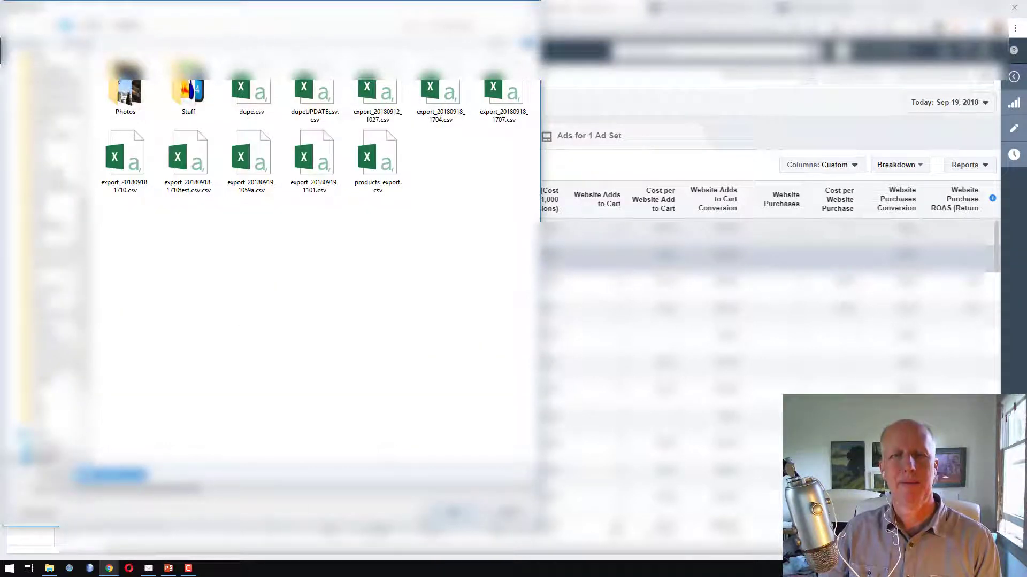
click(470, 512)
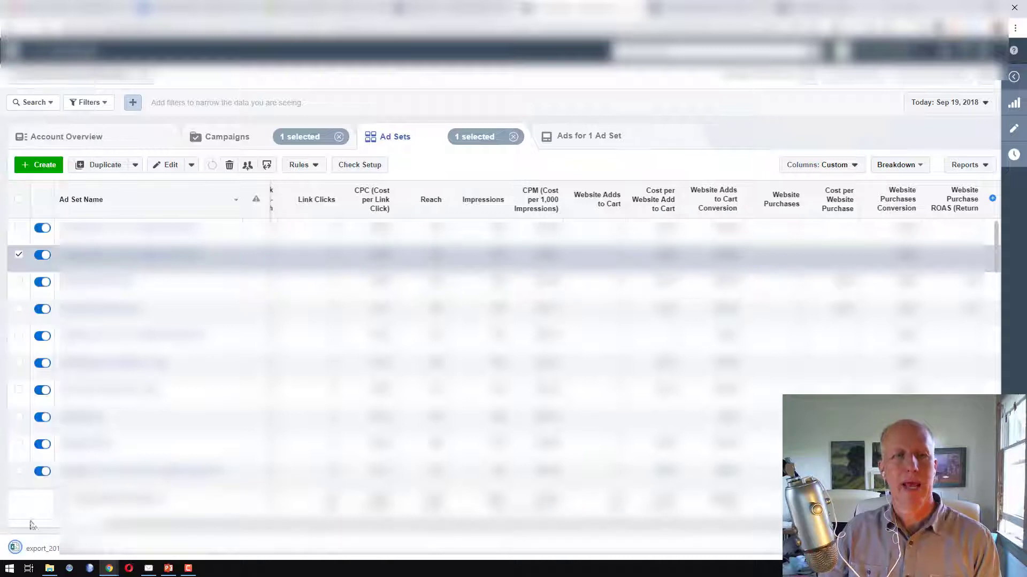
Open the downloaded CSV in Excel and cut the Ad Set ID values from M2:M3
click(59, 548)
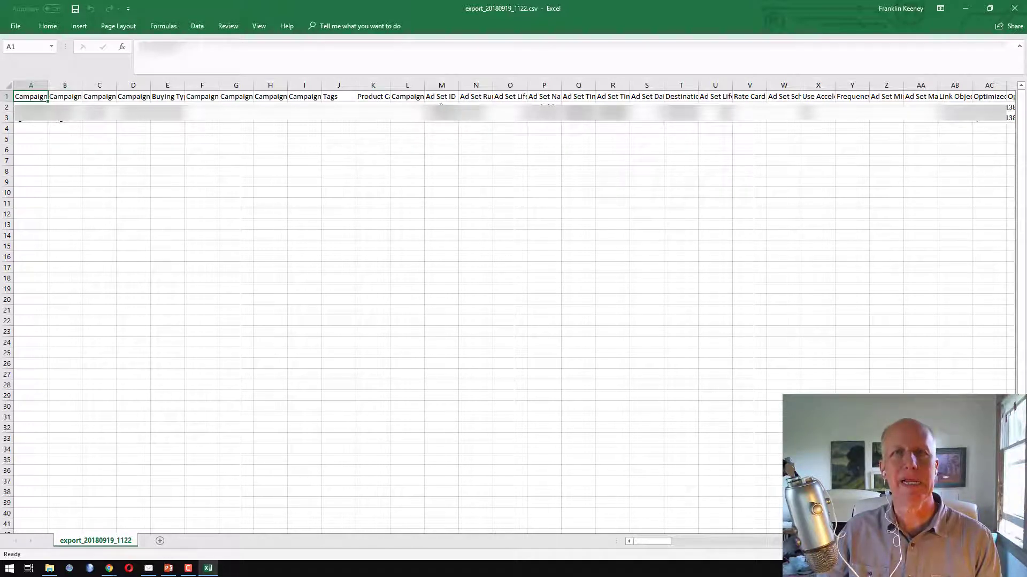
drag(442, 107, 442, 120)
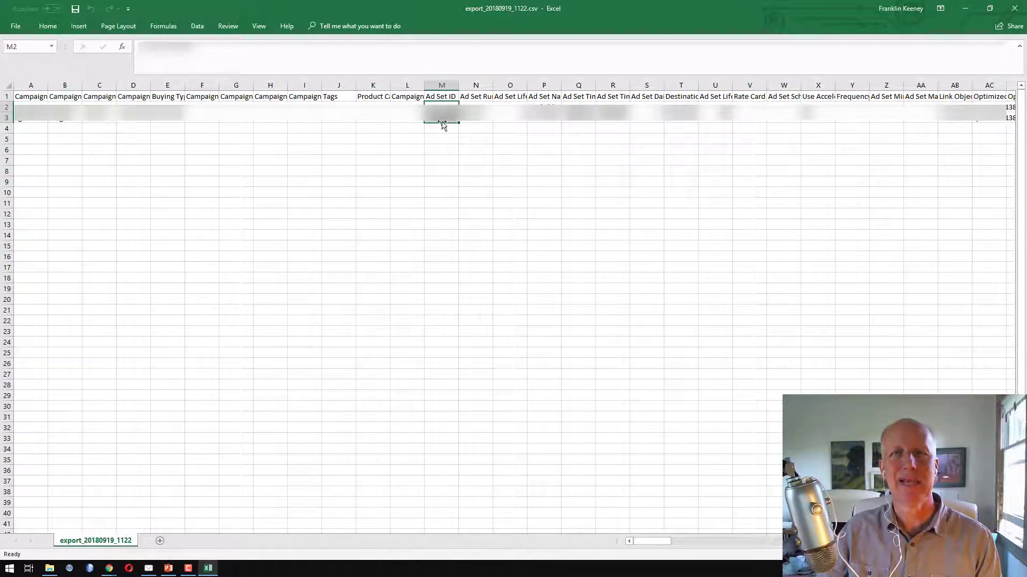
key(ctrl+v)
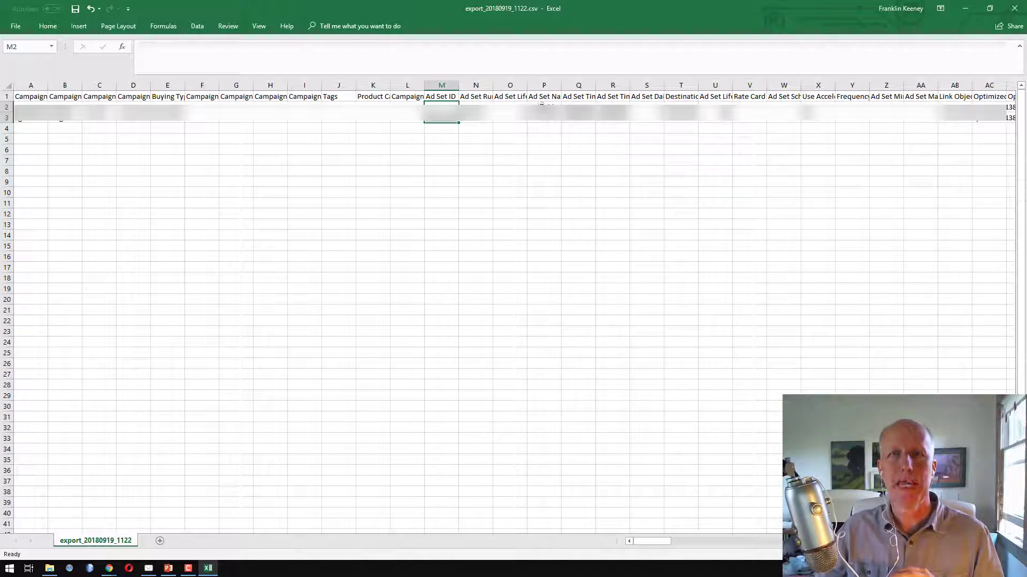
Clear the Ad Set Name cells P2:P3 and enter =M2 as the new name in P2
click(544, 107)
key(ctrl+v)
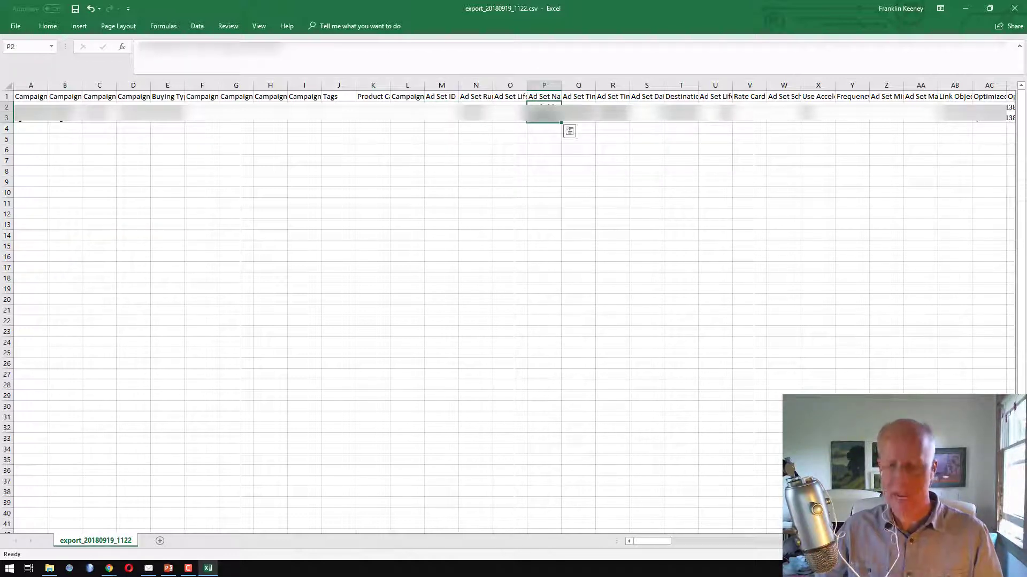
key(Delete)
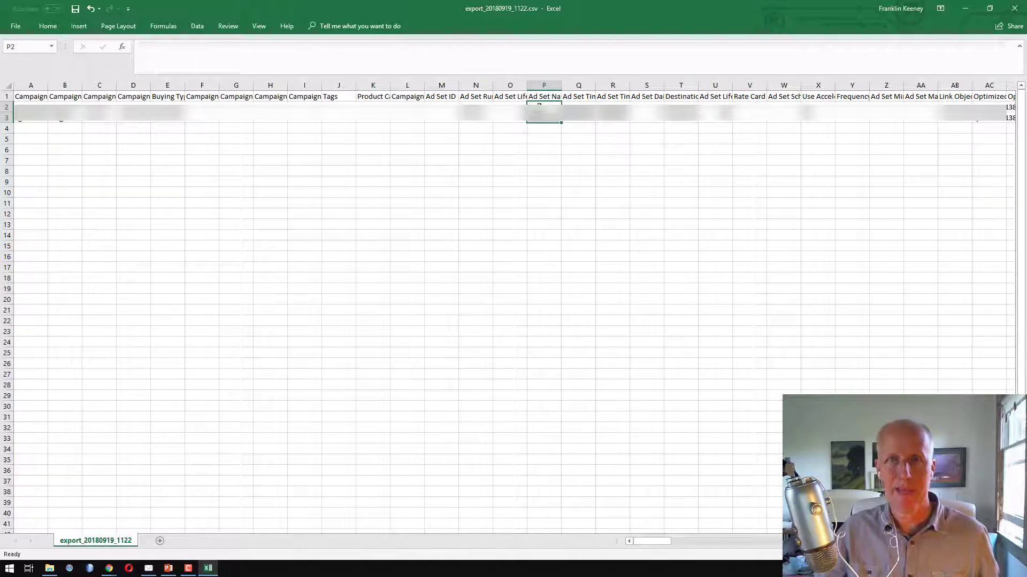
text(=M2)
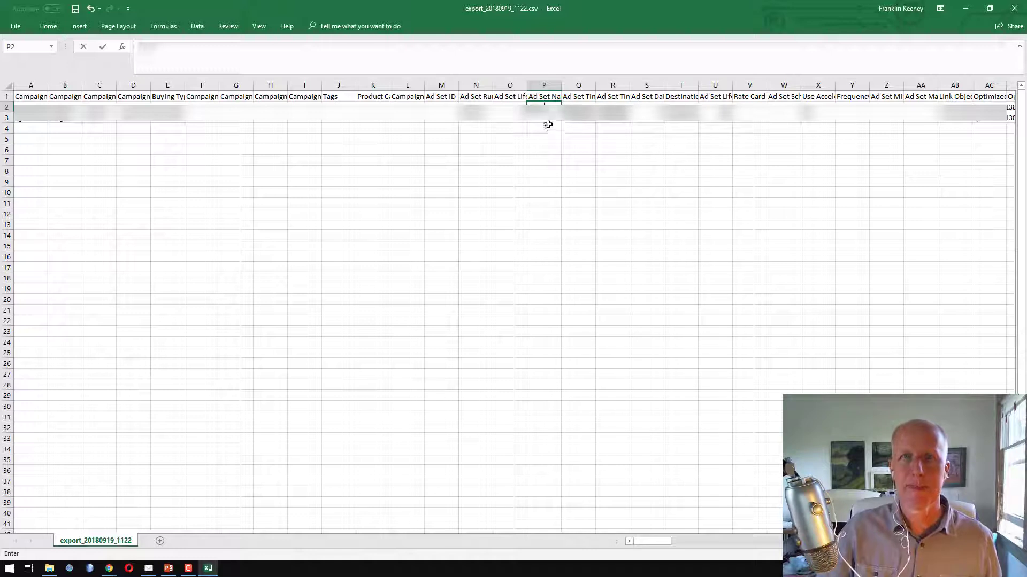
key(Return)
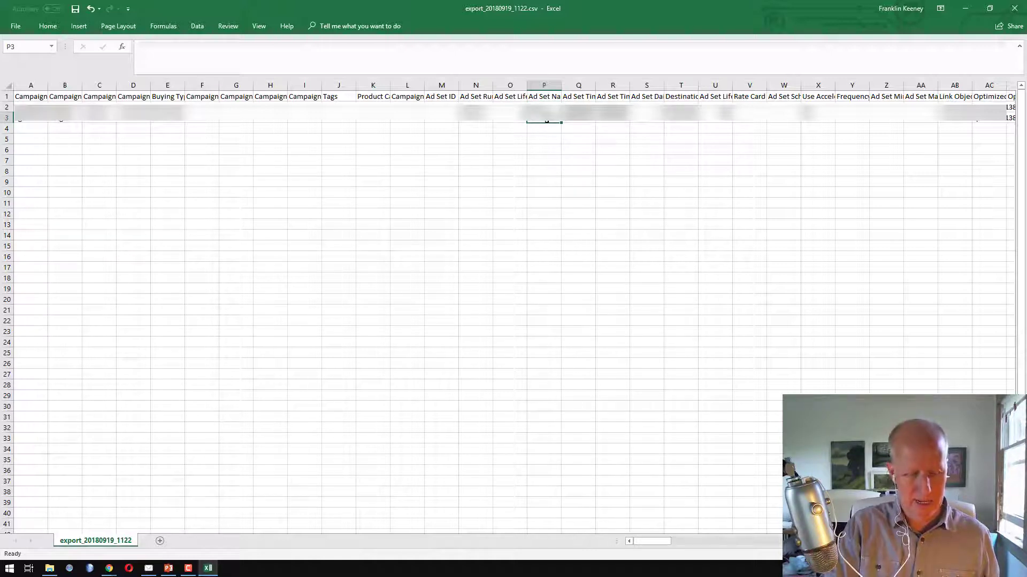
text(=)
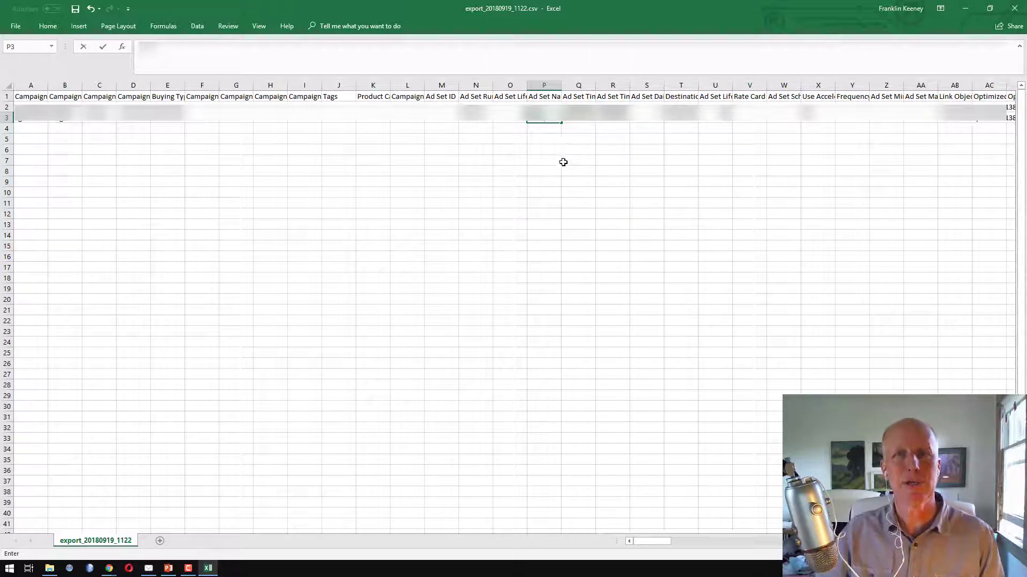
key(Escape)
click(511, 149)
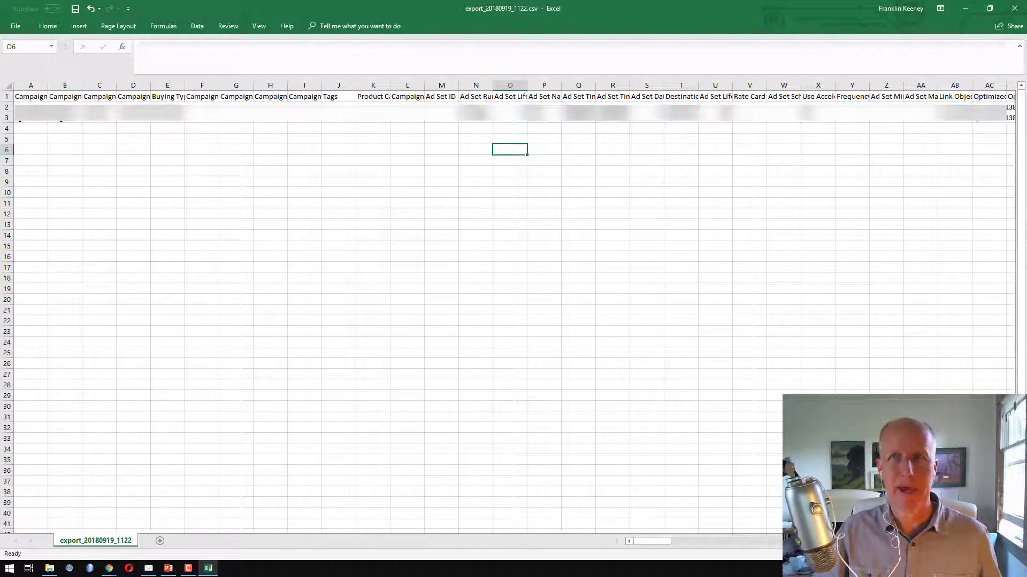
Scroll right to column DO and delete the Ad ID values in DO2:DO3
key(alt+Tab)
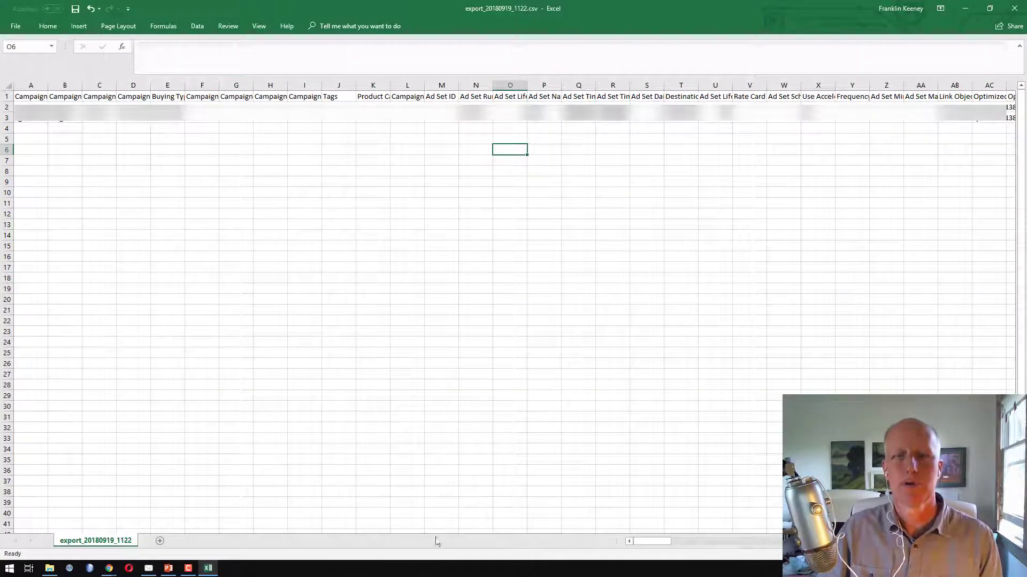
drag(650, 542, 779, 550)
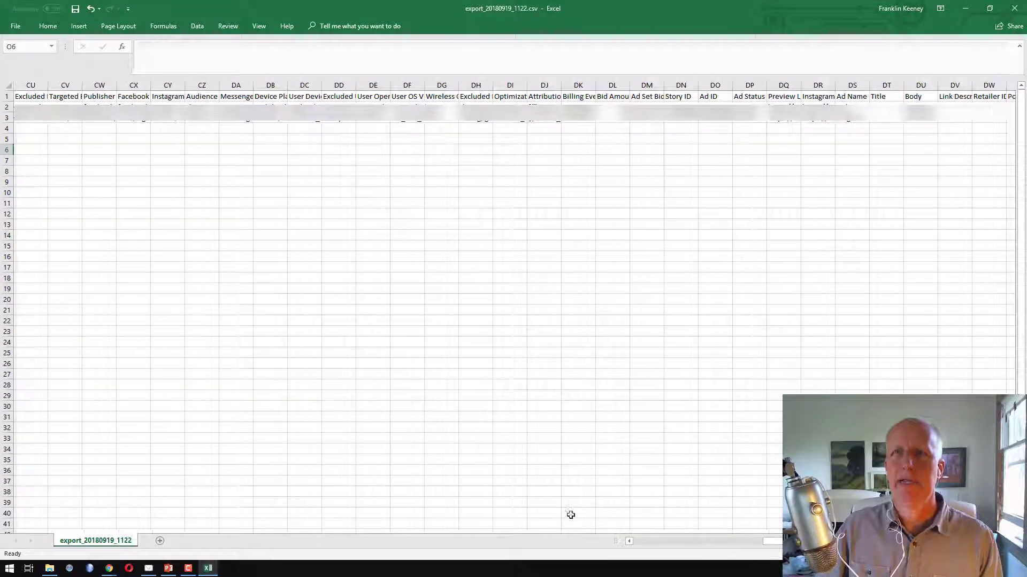
click(715, 107)
drag(732, 106, 721, 127)
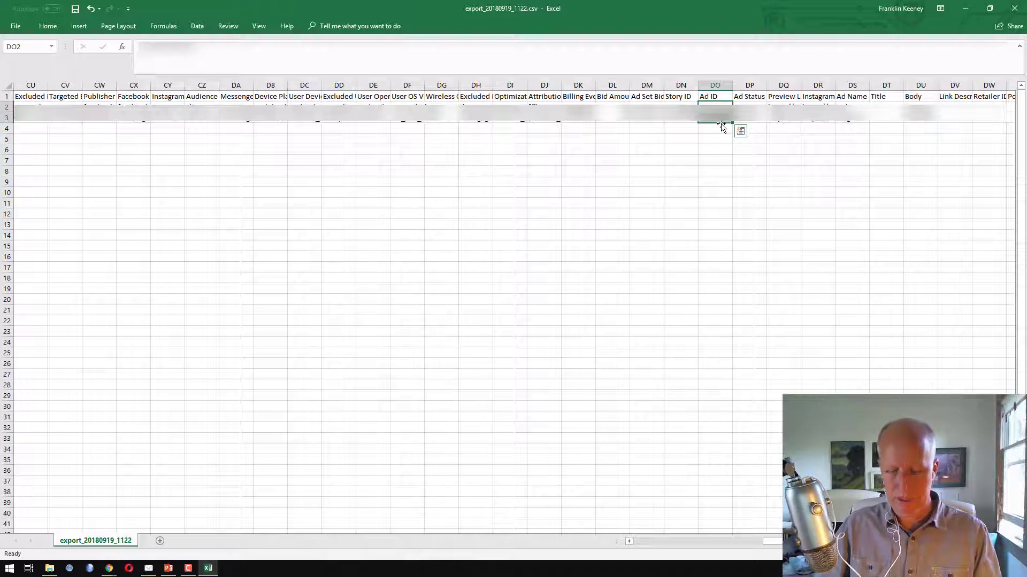
key(Delete)
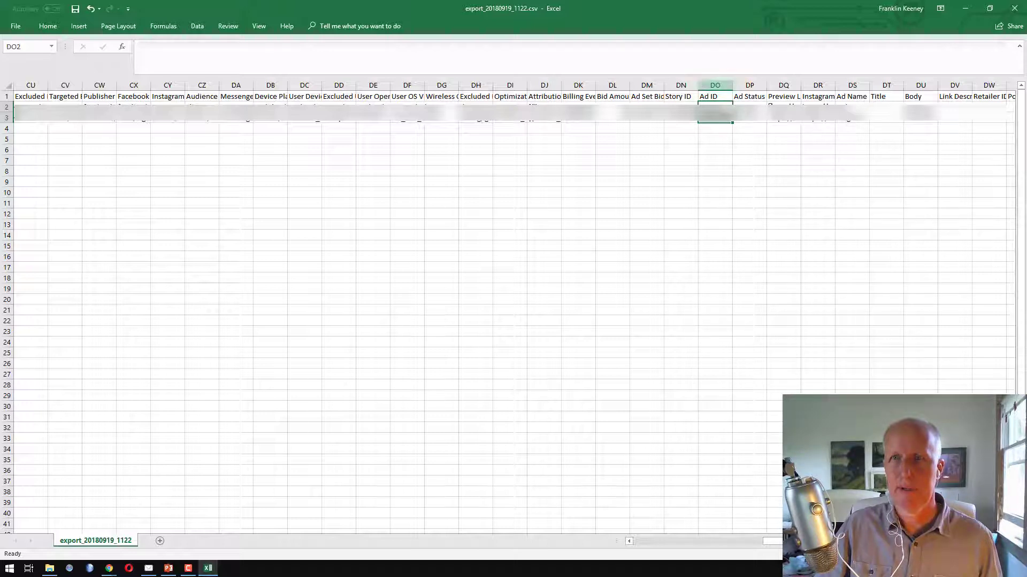
click(749, 195)
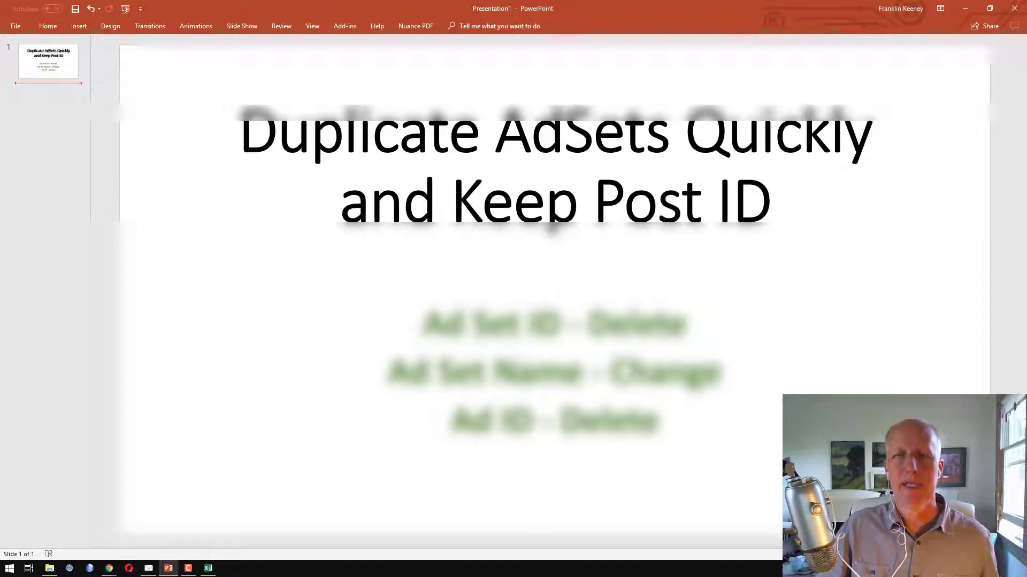
Alt+Tab from the PowerPoint edit checklist back to the exported CSV in Excel
key(alt+Tab)
key(alt+Tab)
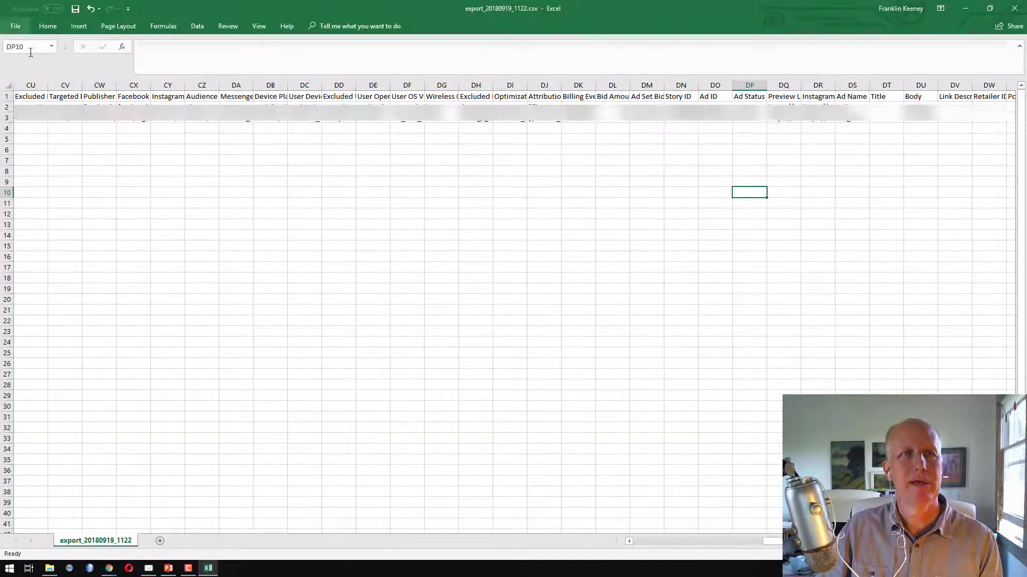
Save As the edited sheet with 'edit' appended after 1122: export_20180919_1122edit.csv
click(15, 26)
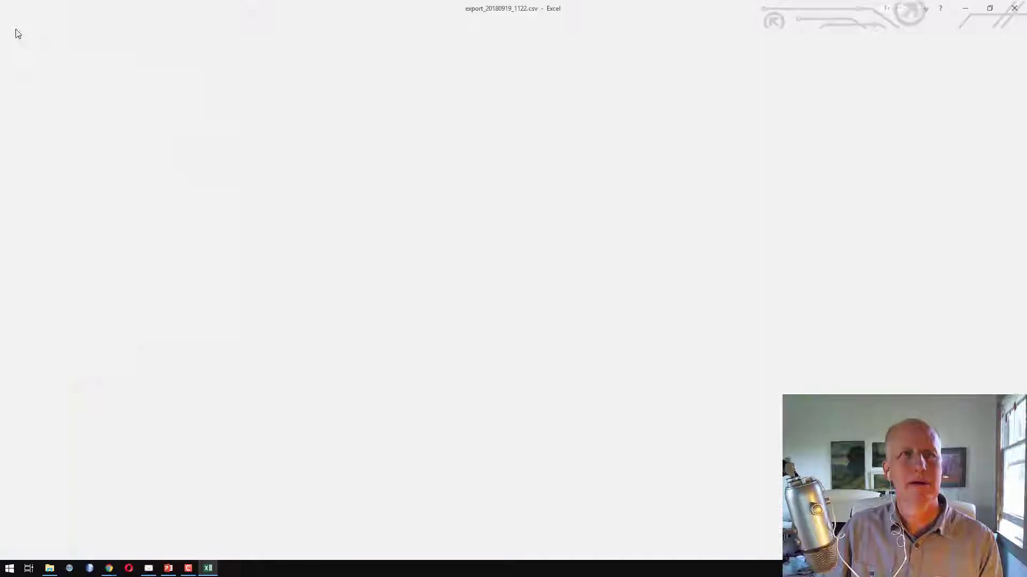
click(29, 129)
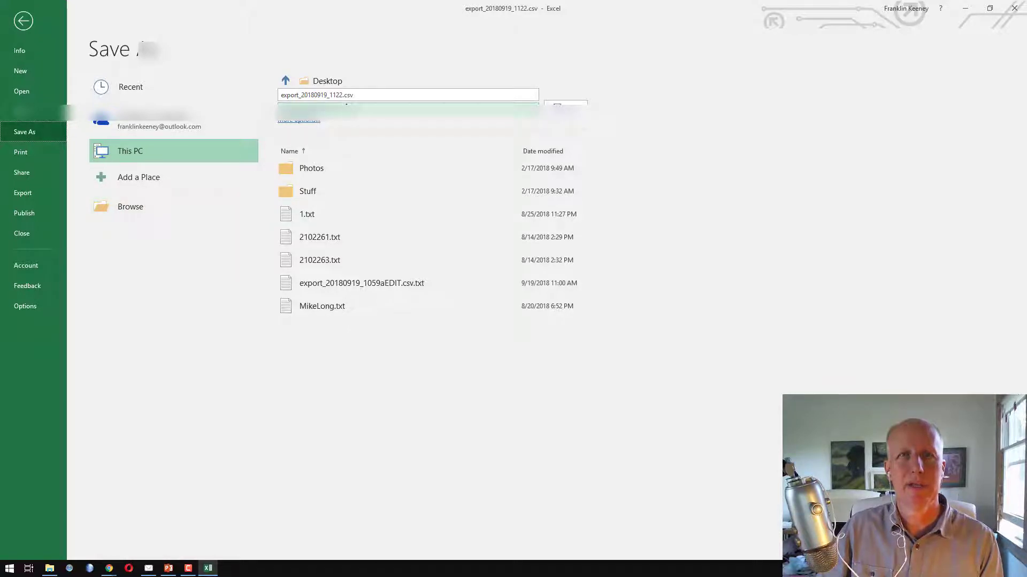
click(343, 95)
click(345, 94)
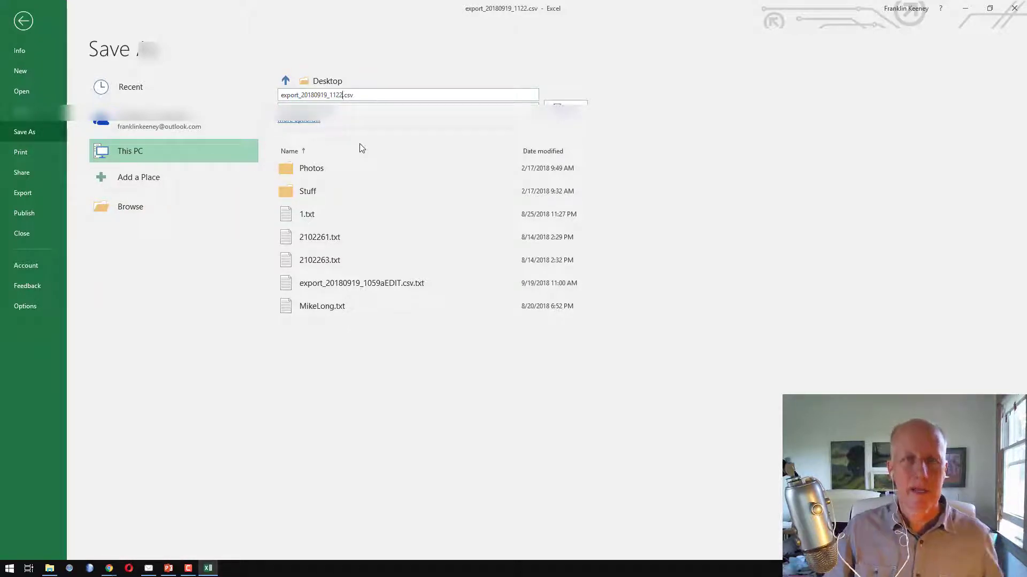
text(a)
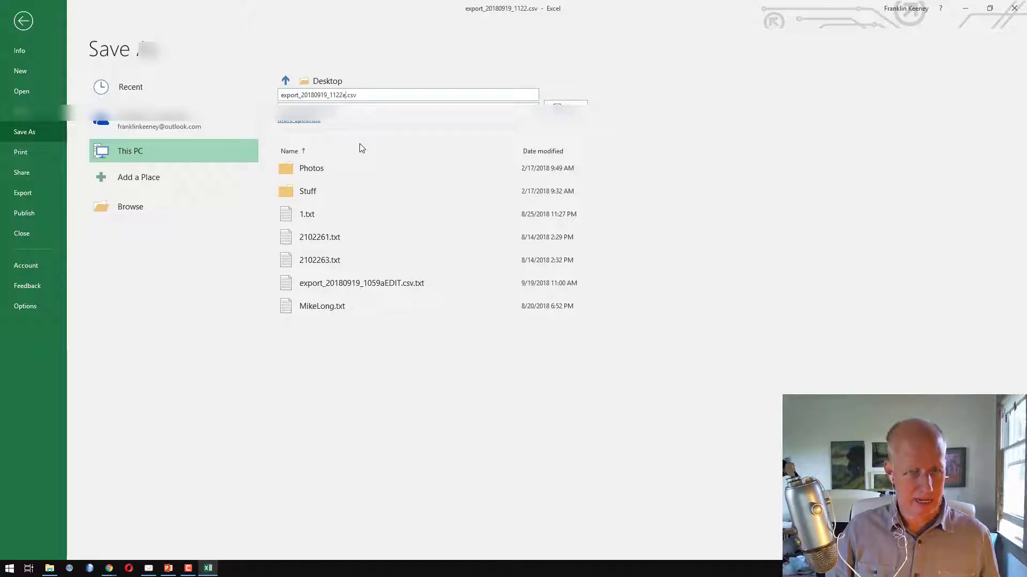
text(dit)
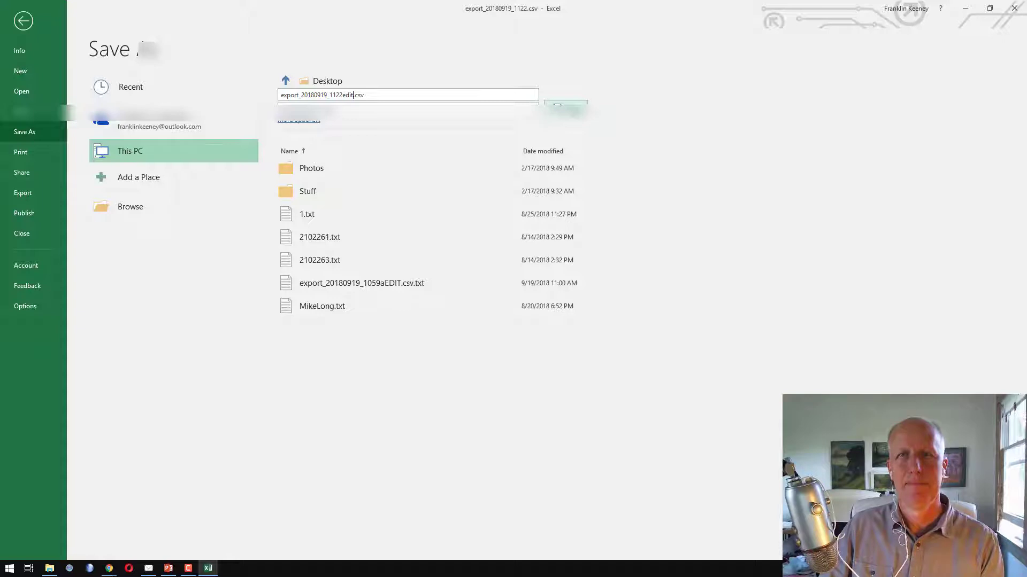
key(Return)
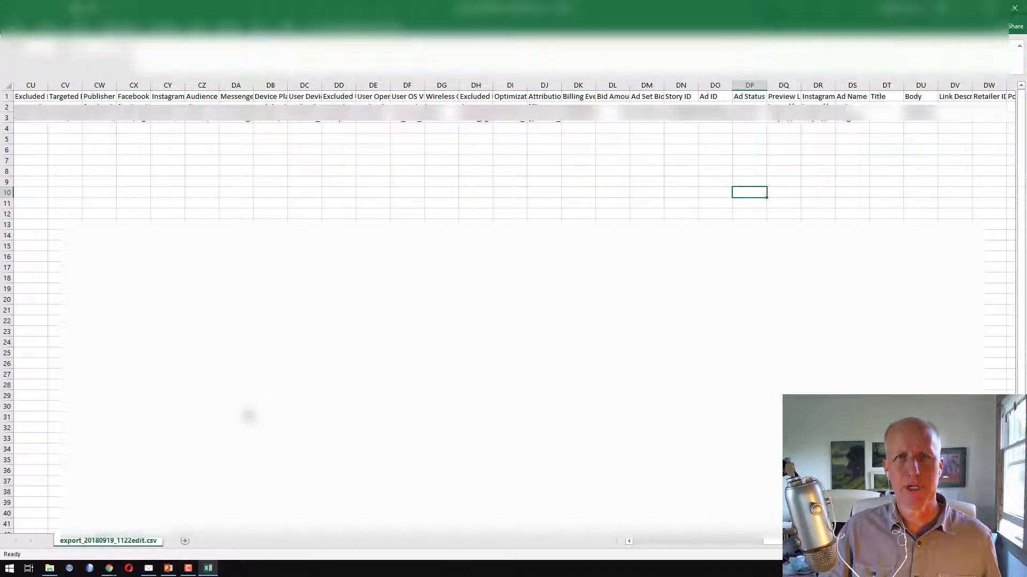
Back in Ads Manager, deselect the ad set and import the edited CSV via Import Ads
key(alt+Tab)
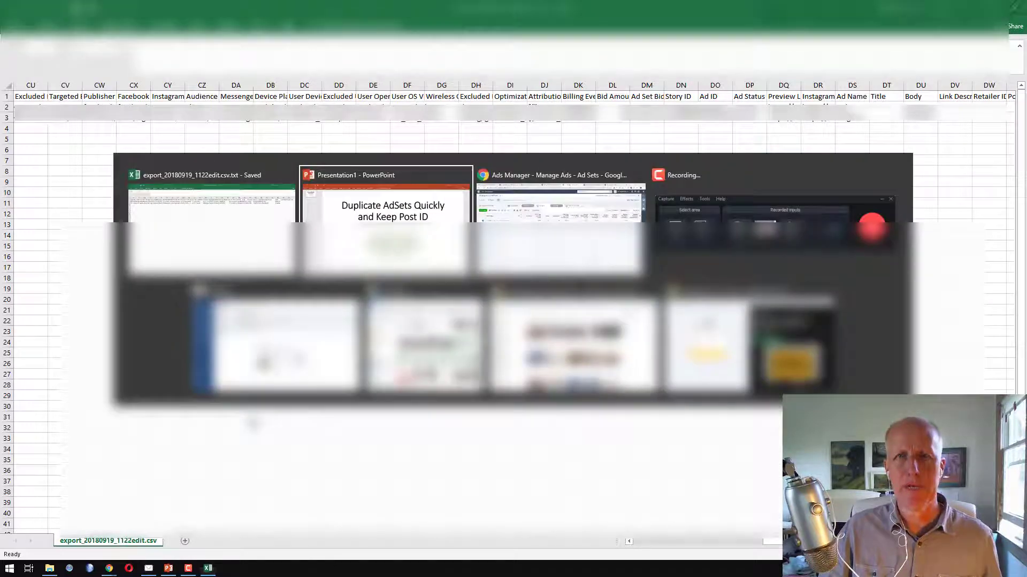
key(Tab)
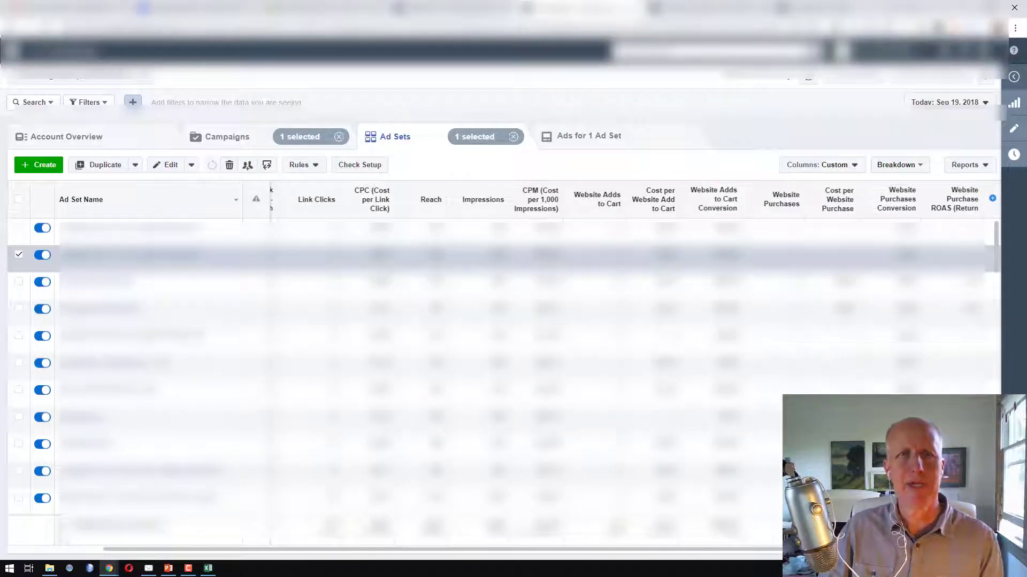
click(19, 255)
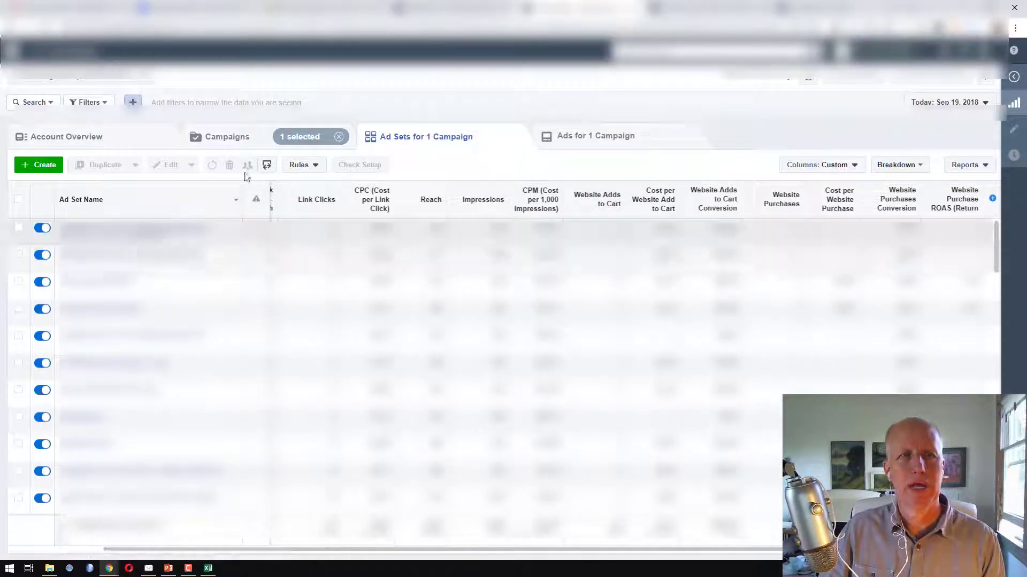
click(266, 165)
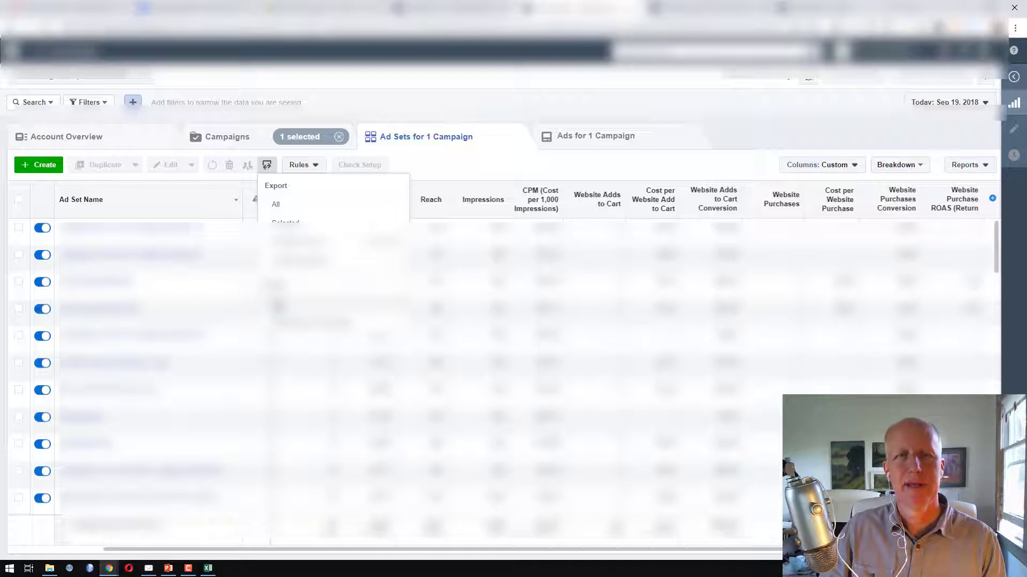
click(278, 308)
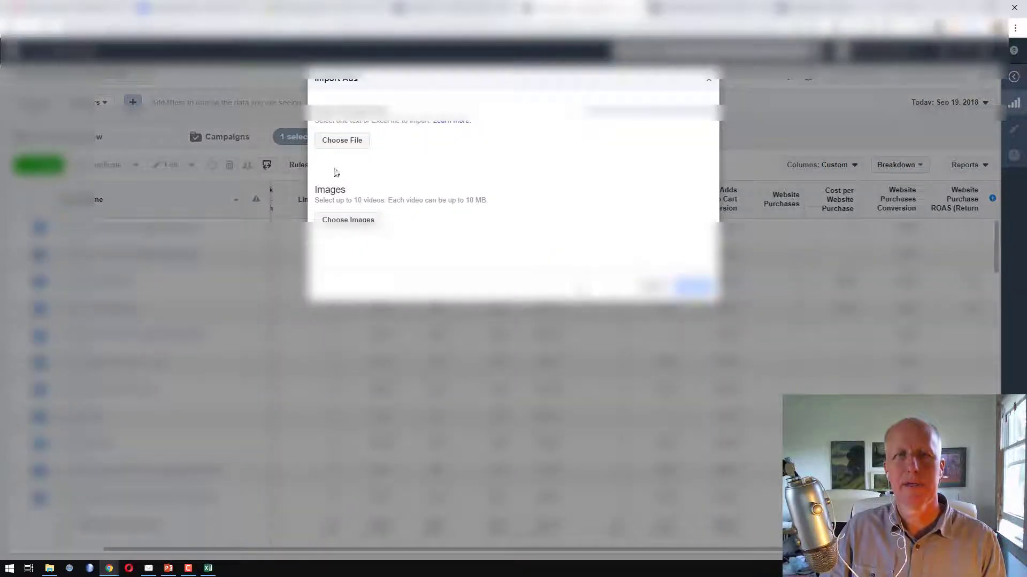
click(337, 141)
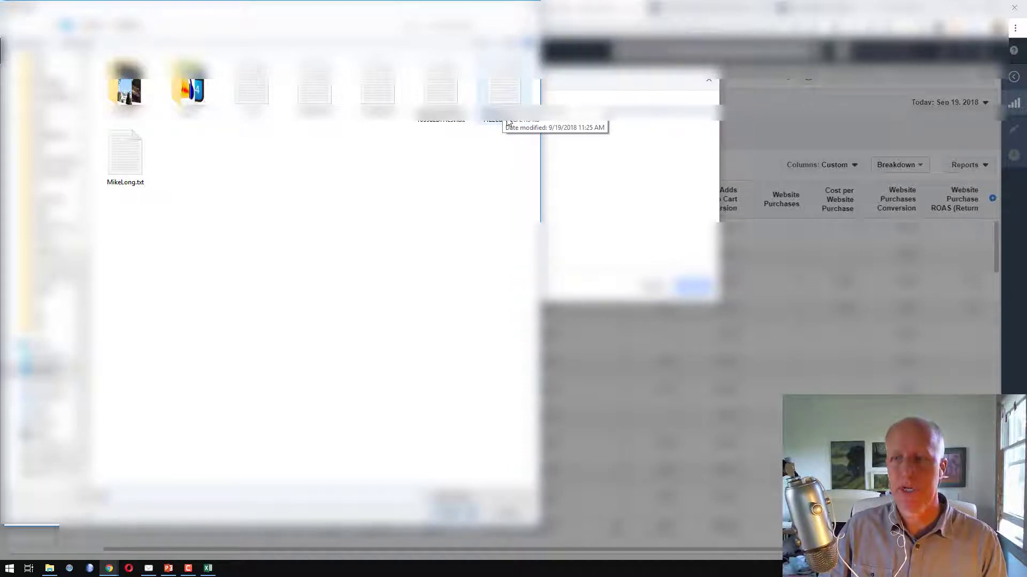
double_click(509, 92)
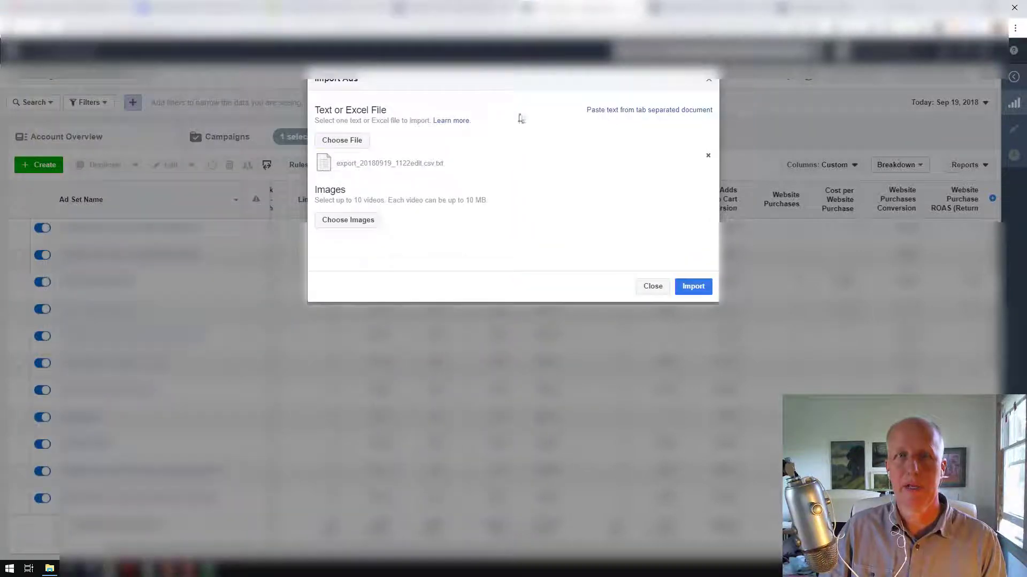
click(693, 287)
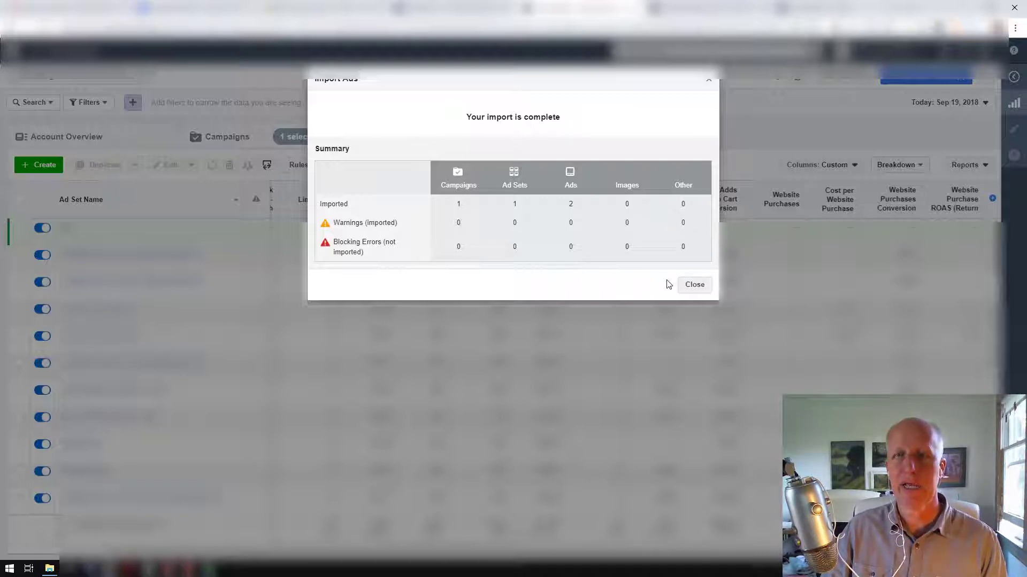
Close the import summary, review the New ad set's edit panel, then return to PowerPoint
click(694, 285)
mouse_move(93, 235)
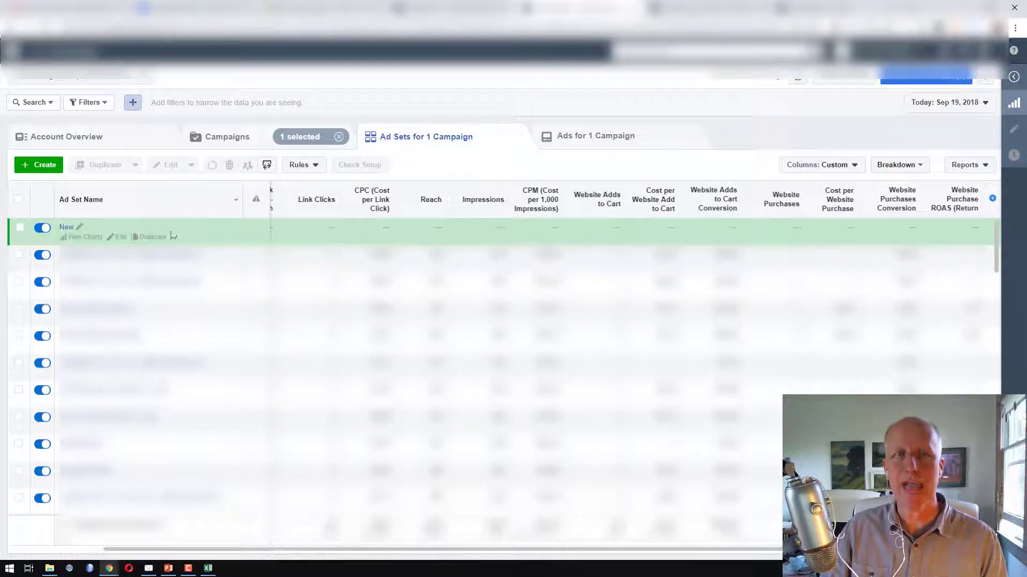
click(121, 238)
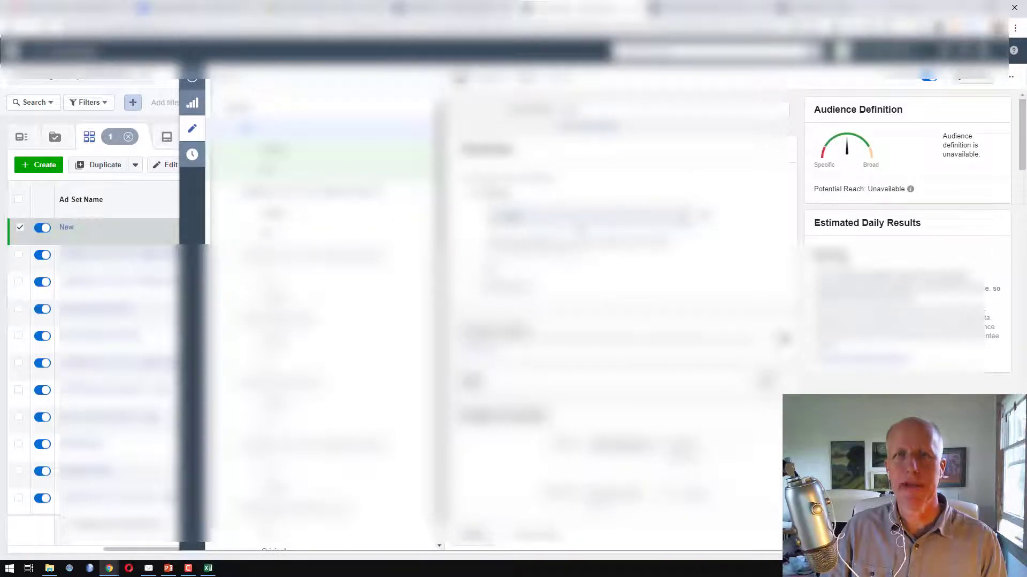
scroll(615, 268, down, 1)
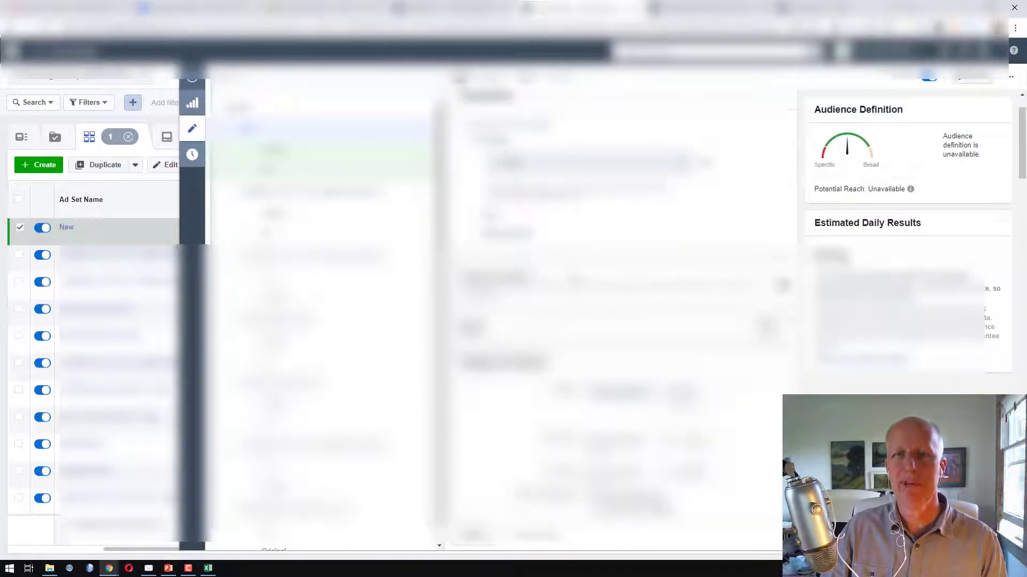
scroll(615, 267, down, 5)
scroll(615, 267, down, 4)
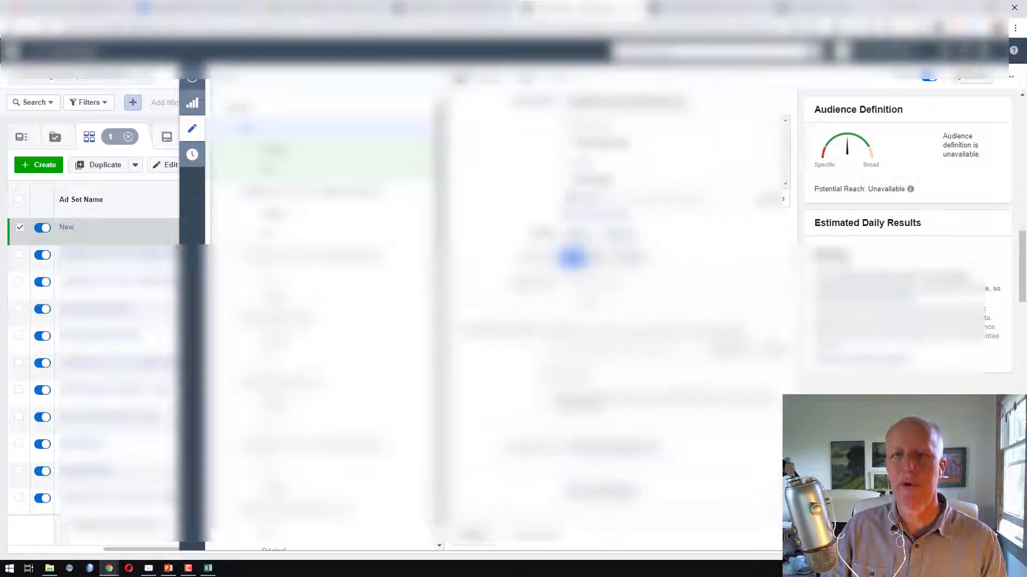
click(197, 80)
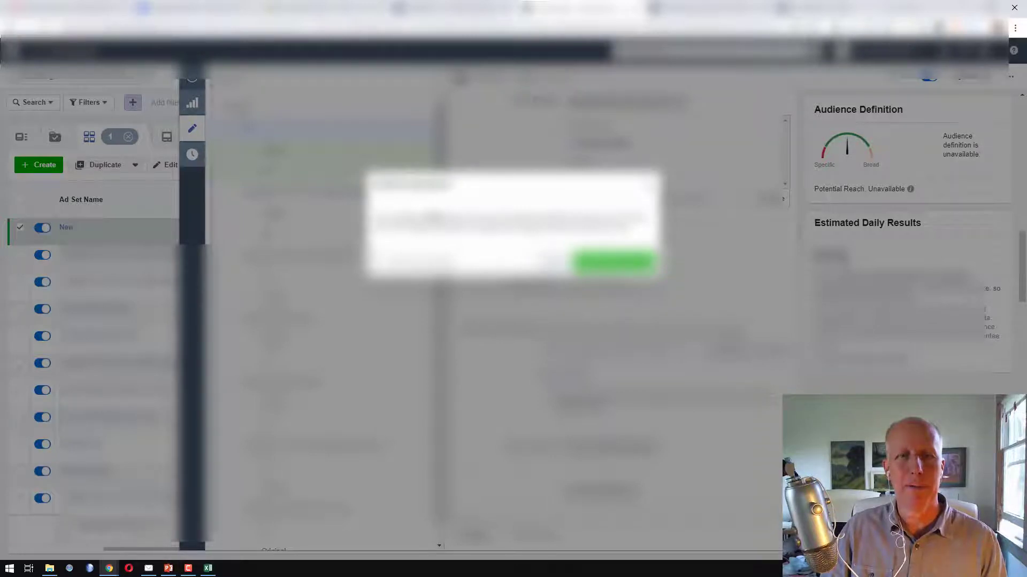
click(167, 569)
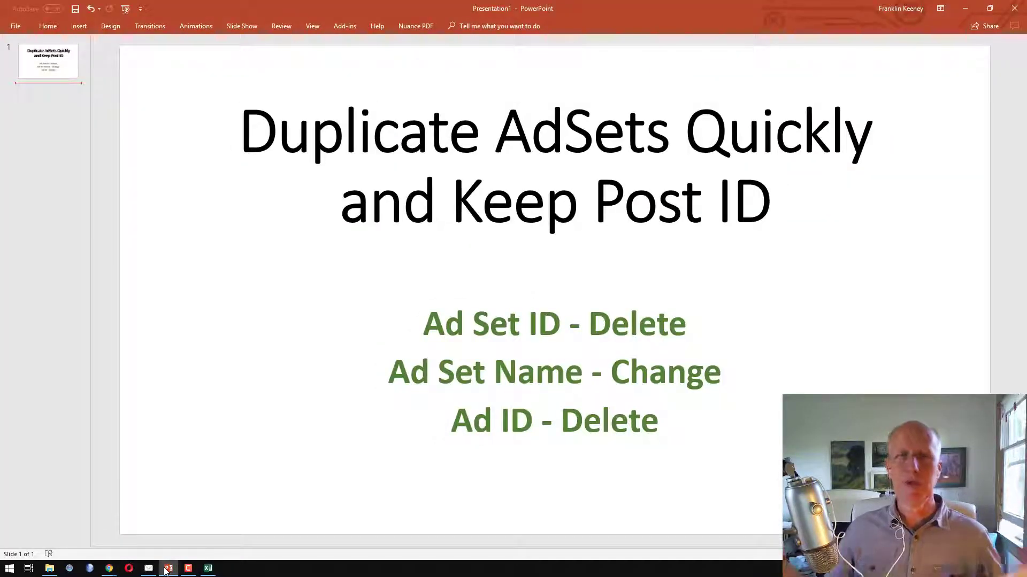